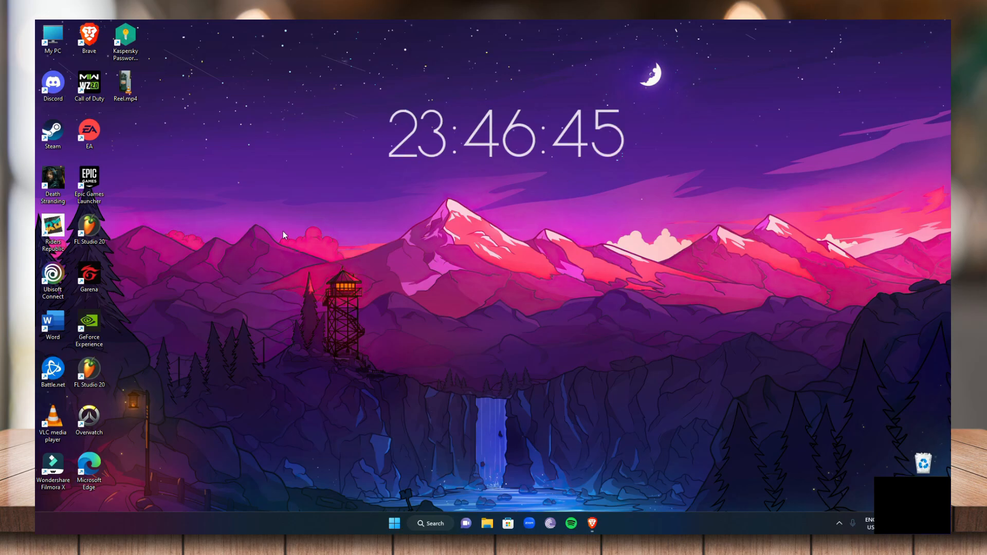
# Step: Switch to the Brave browser and open Meta Business Suite in a new tab
pyautogui.click(592, 524)
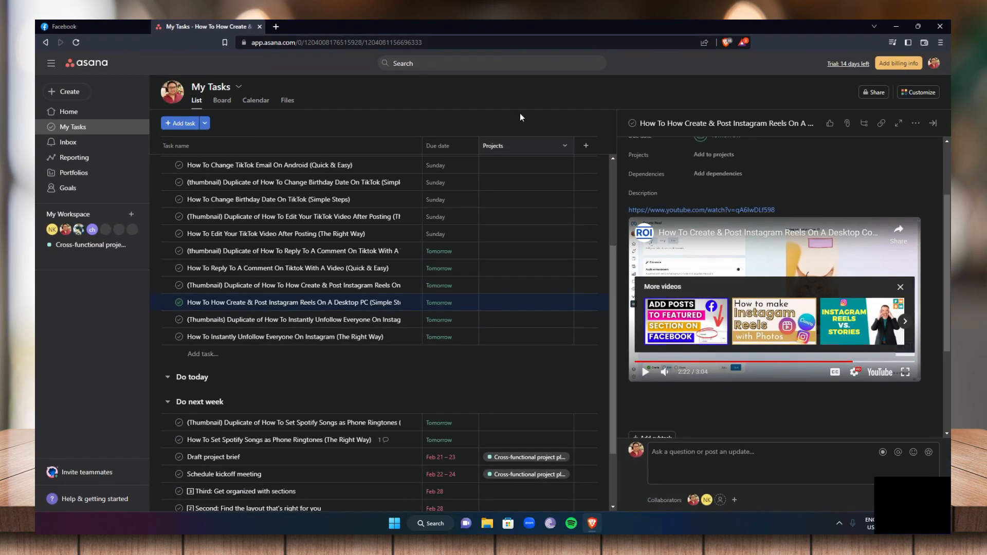
pyautogui.click(272, 27)
pyautogui.click(292, 43)
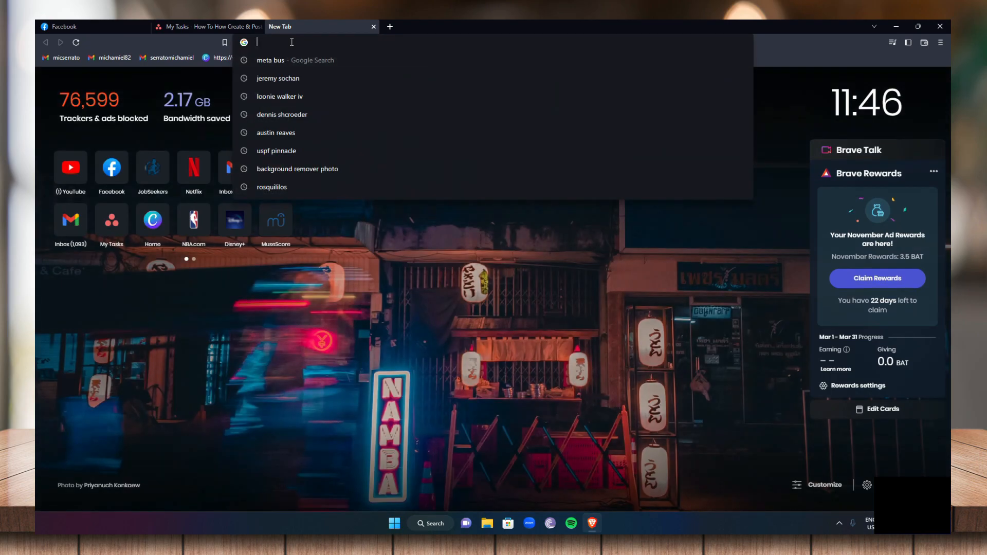
pyautogui.write('meta')
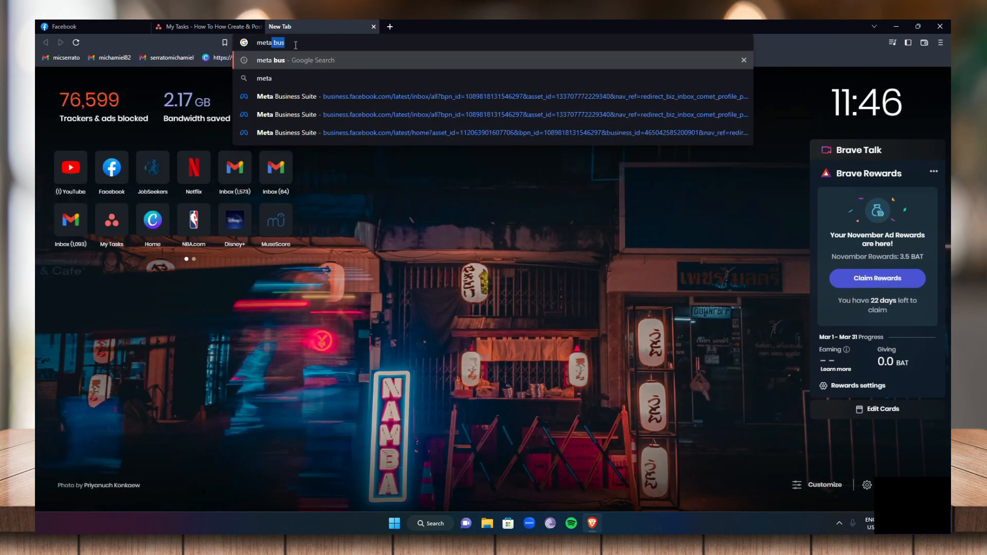
pyautogui.click(316, 101)
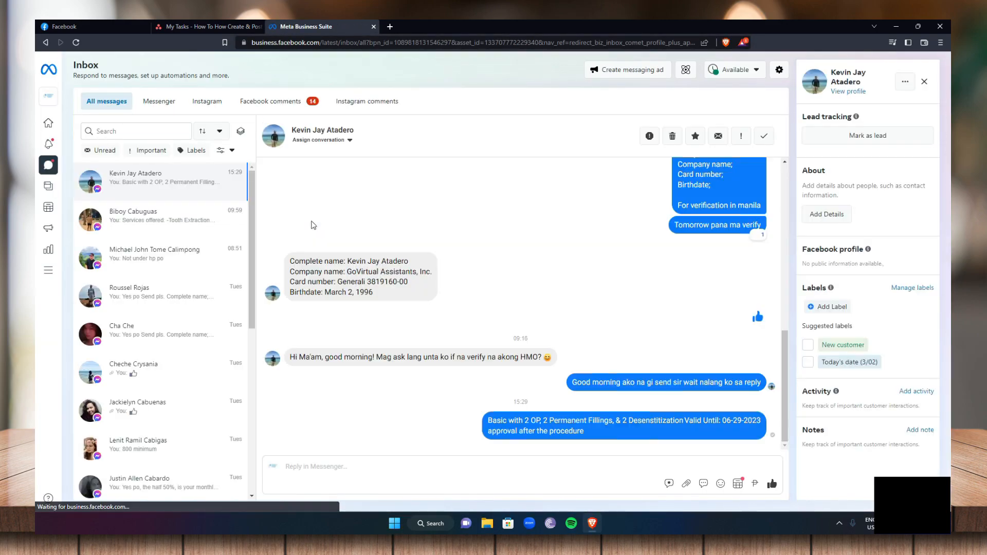
# Step: Go to the Business Suite home page and switch the active account to Brewed Blessings PH
pyautogui.click(49, 124)
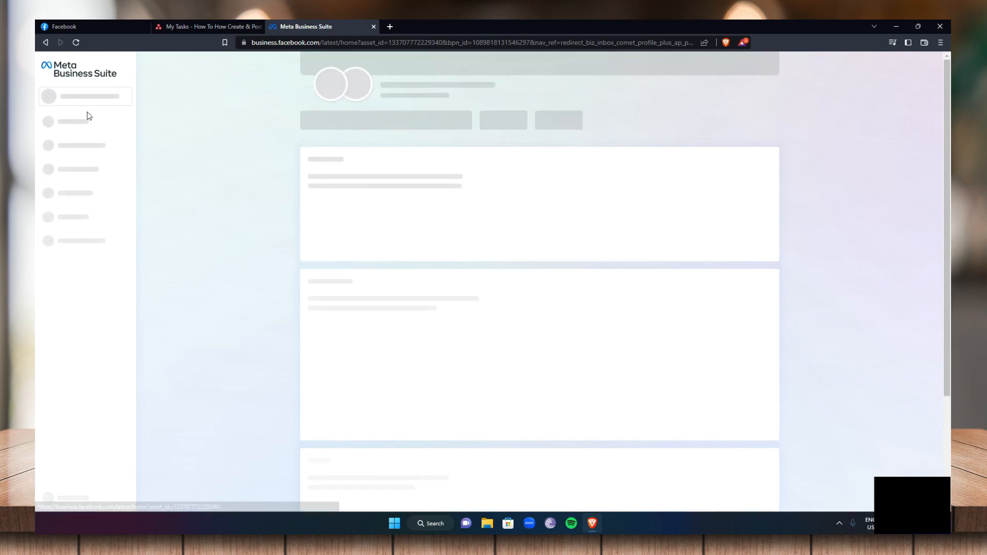
pyautogui.click(98, 102)
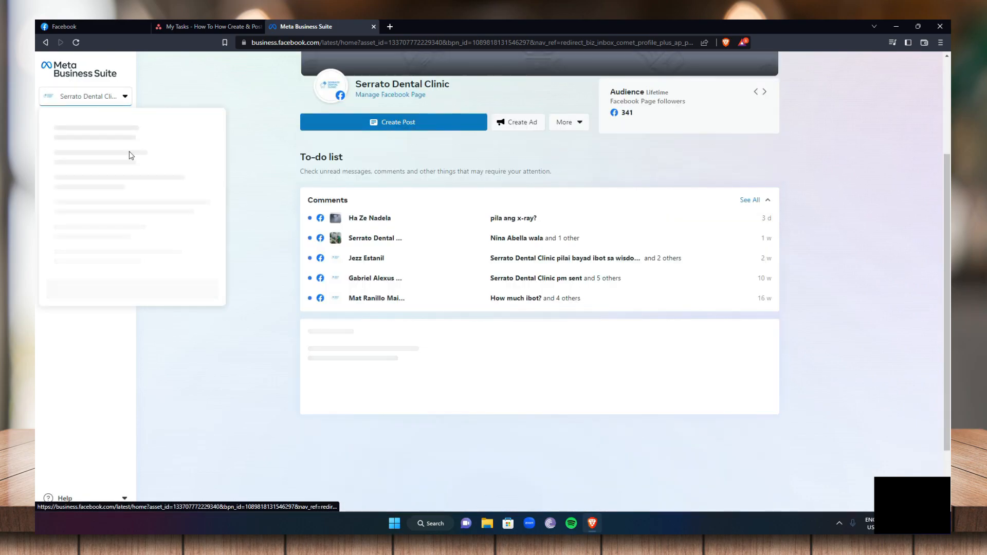
pyautogui.click(58, 176)
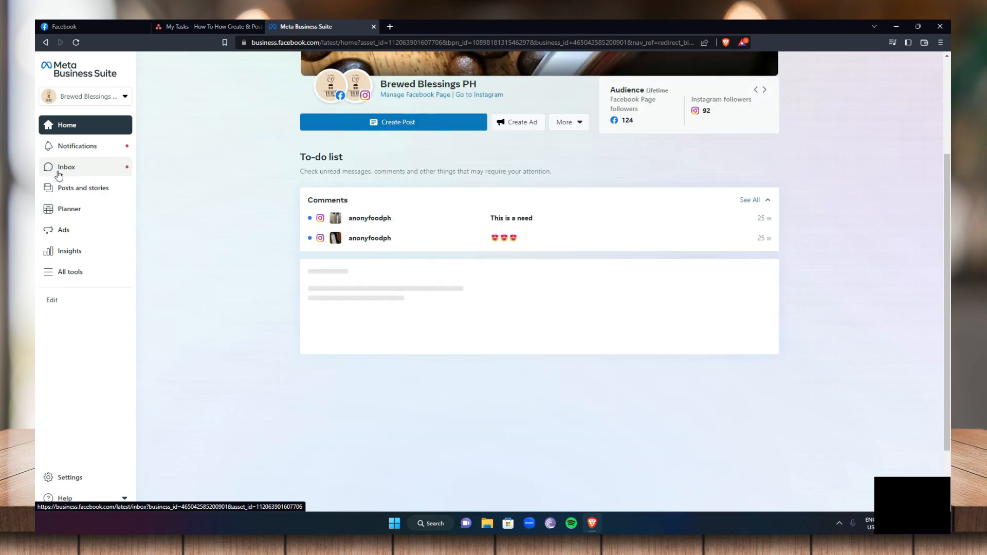
# Step: Start creating a new reel for the Brewed Blessings PH account
pyautogui.scroll(3, 587, 238)
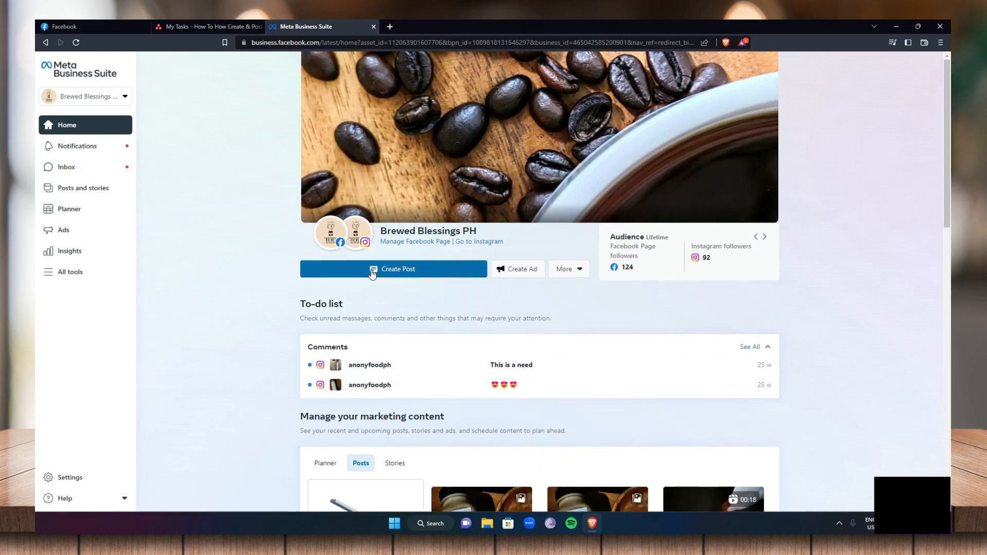
pyautogui.moveTo(338, 252)
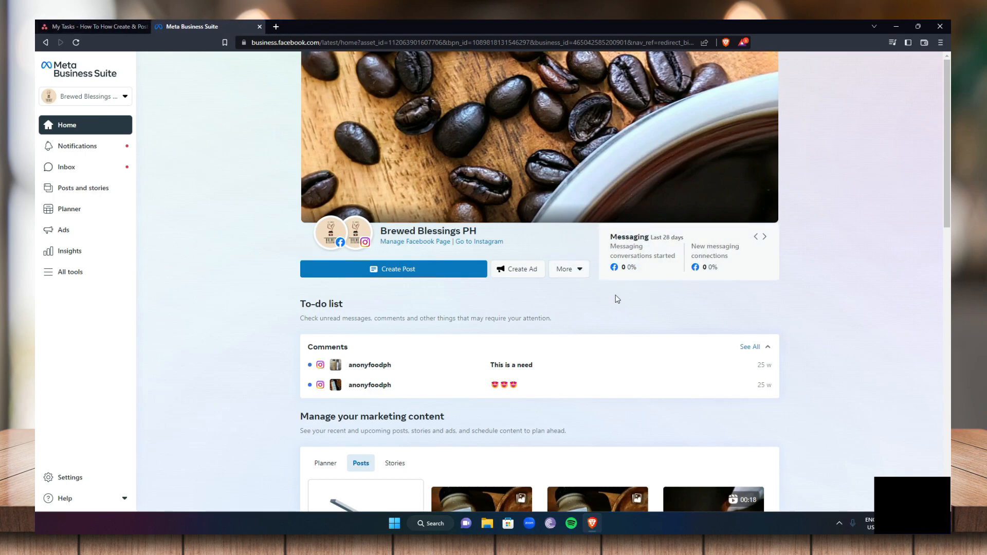
pyautogui.click(583, 270)
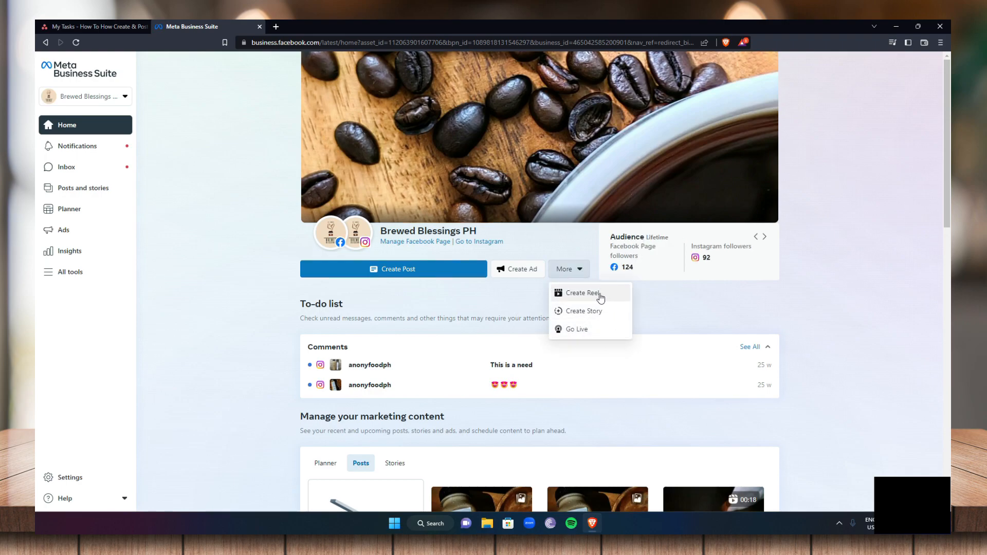
pyautogui.click(601, 299)
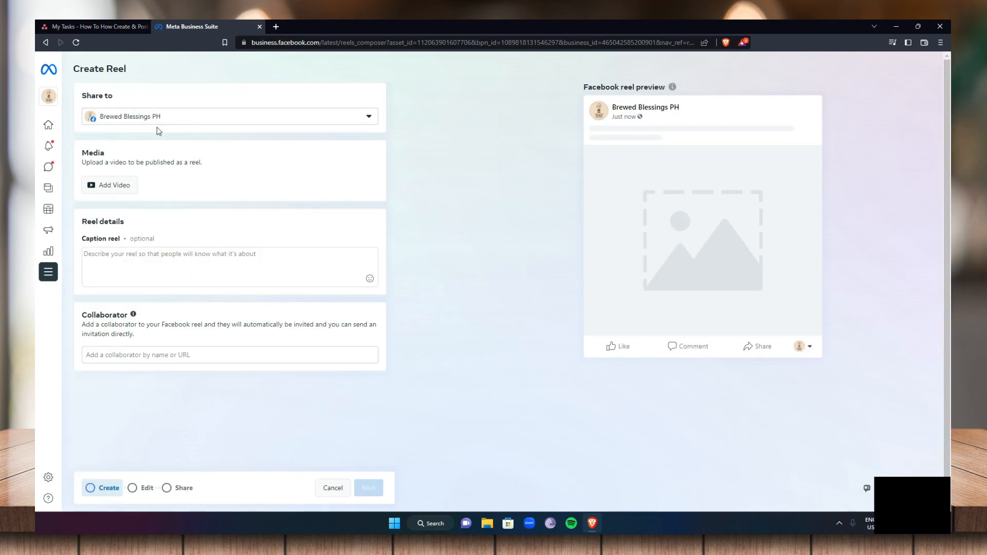
# Step: Share the reel only to the Instagram account brewedblessingsph, deselecting the Brewed Blessings PH Facebook page
pyautogui.click(174, 117)
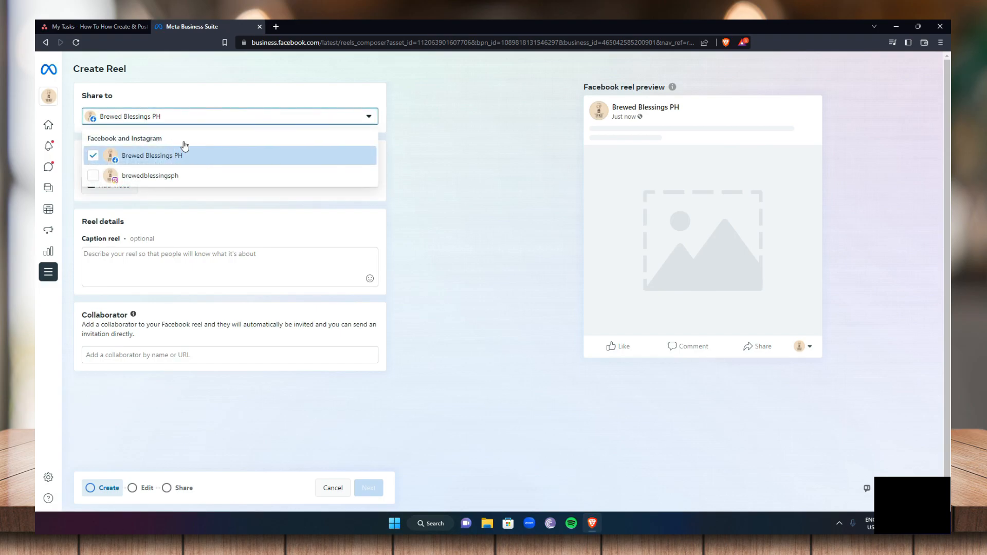
pyautogui.click(137, 180)
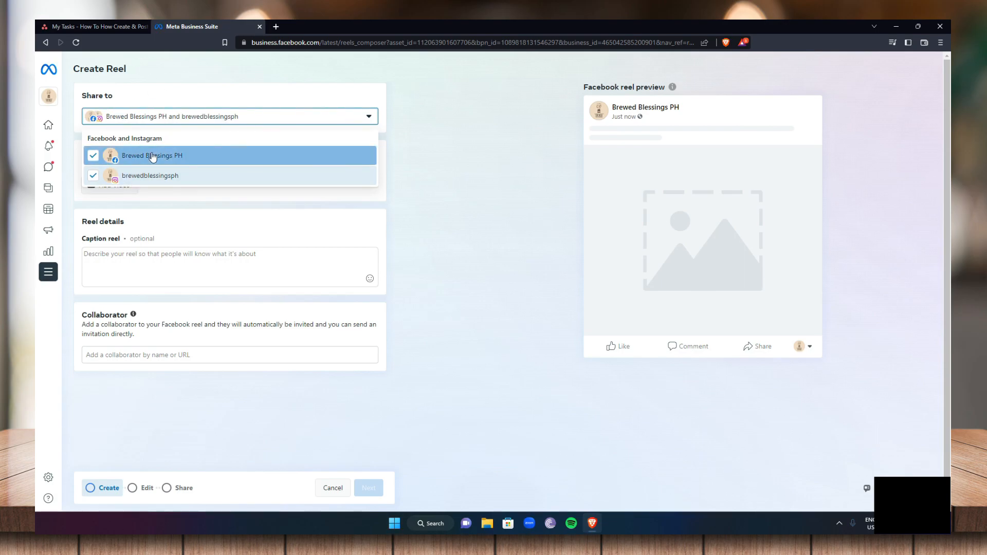
pyautogui.click(153, 158)
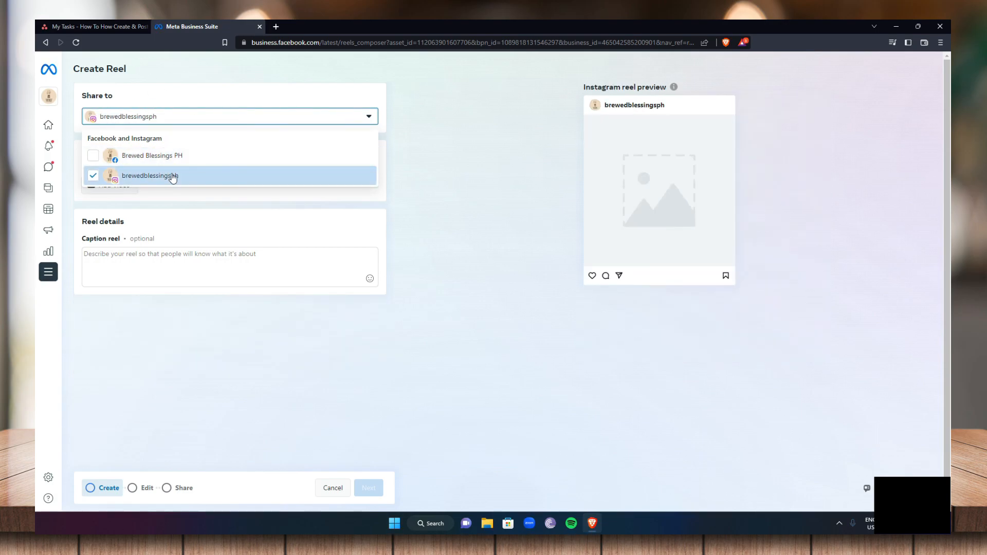
pyautogui.click(370, 118)
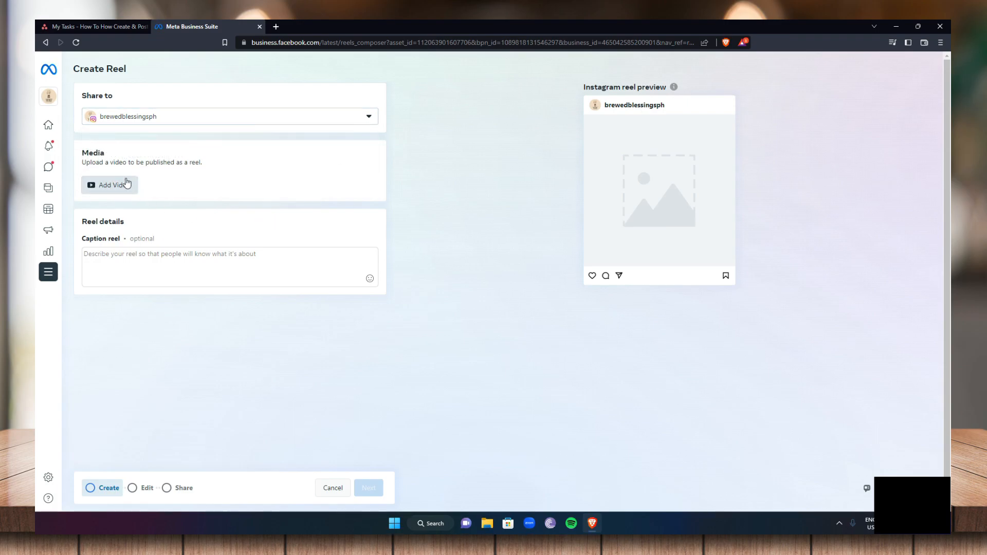
# Step: Add the video Reel.mp4 from the Desktop folder to the reel and mute its preview
pyautogui.click(97, 186)
pyautogui.scroll(1, 110, 127)
pyautogui.click(85, 127)
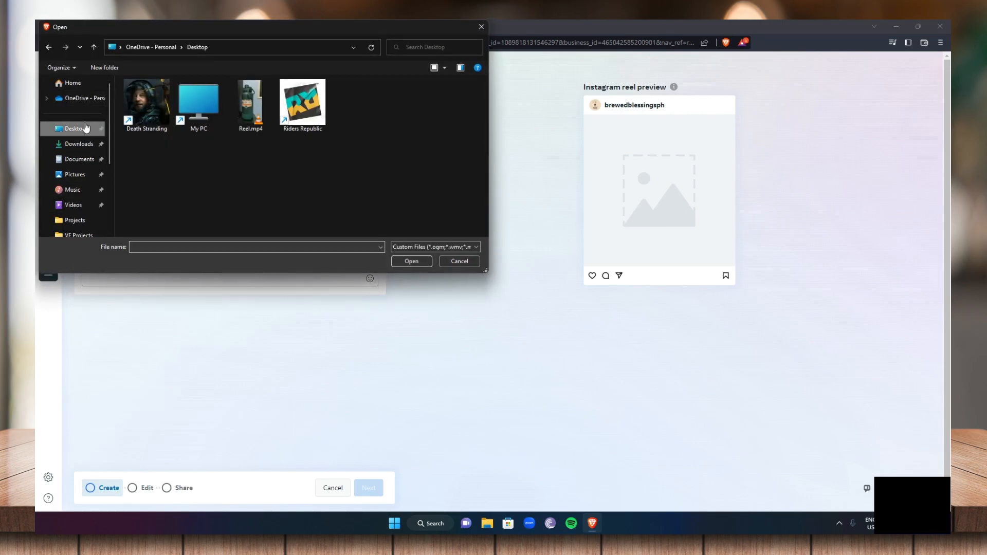
pyautogui.click(255, 113)
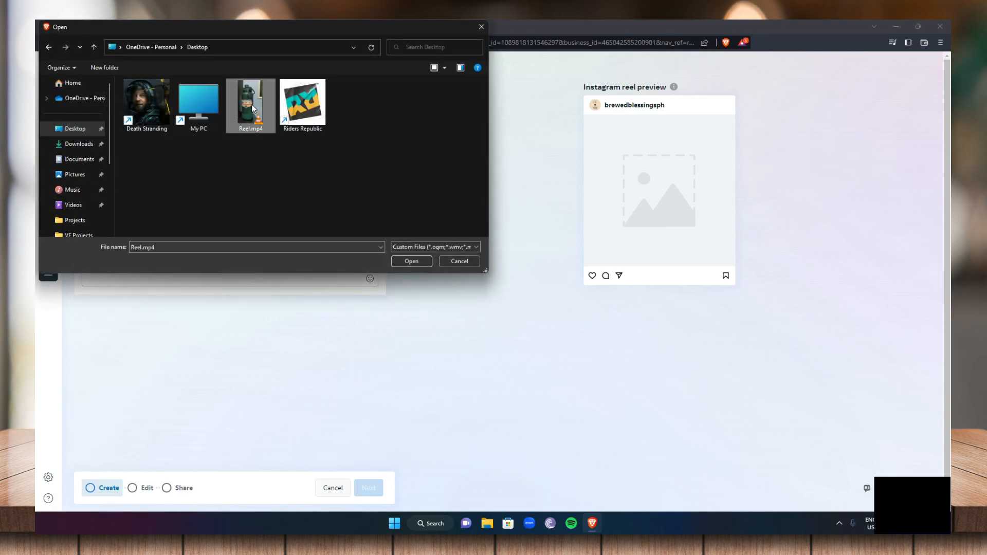
pyautogui.click(397, 261)
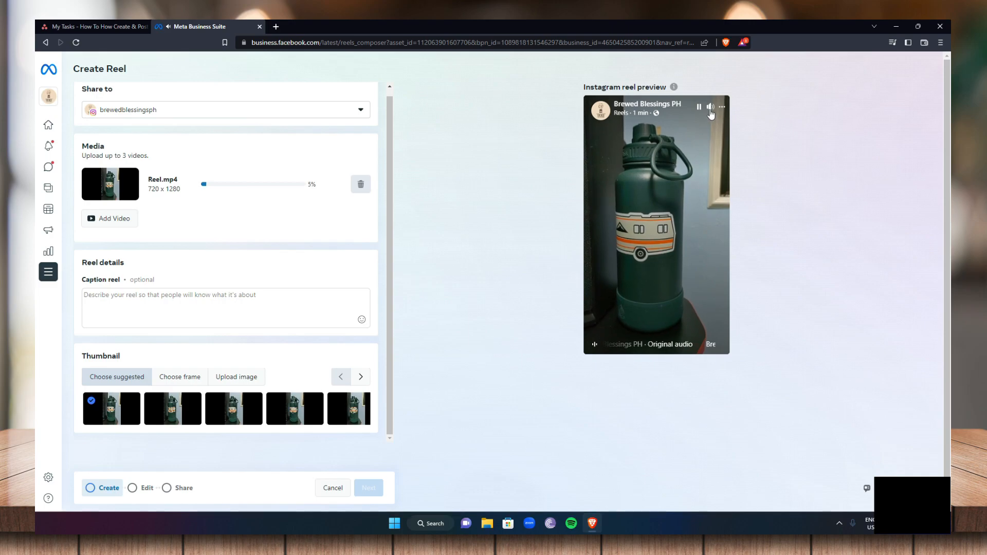
pyautogui.click(710, 108)
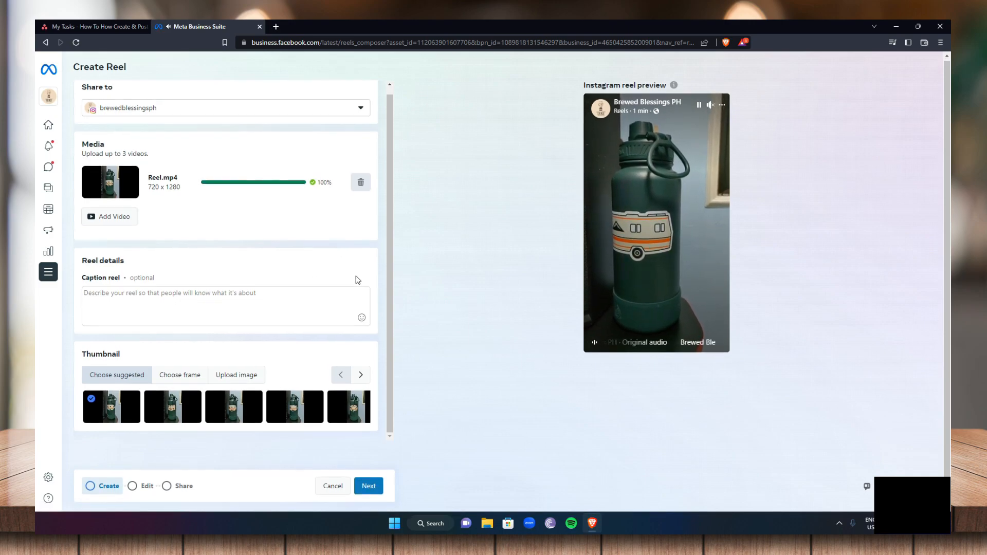
# Step: Enter the reel caption "IG Reel." and choose the first suggested thumbnail
pyautogui.scroll(-1, 163, 277)
pyautogui.write('IG Reel')
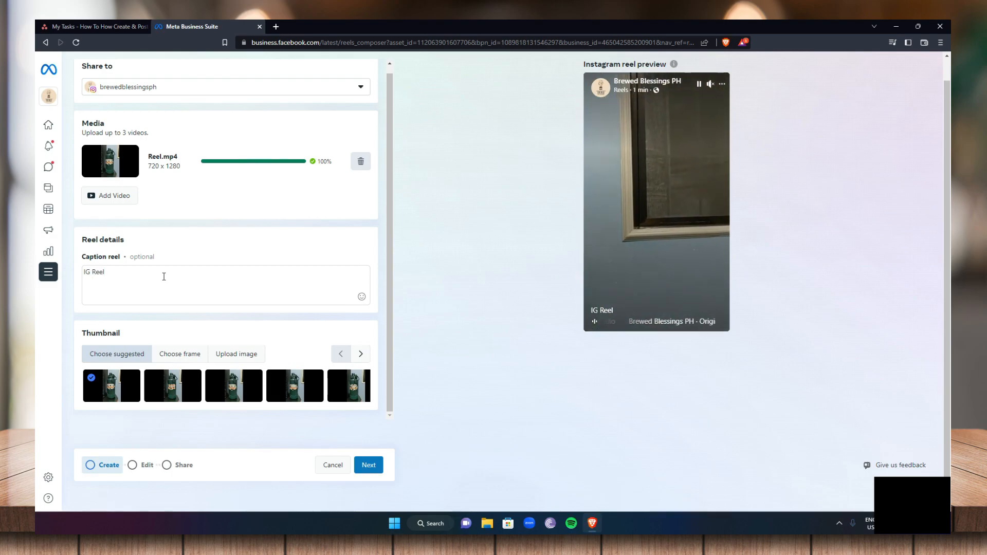
pyautogui.write('.')
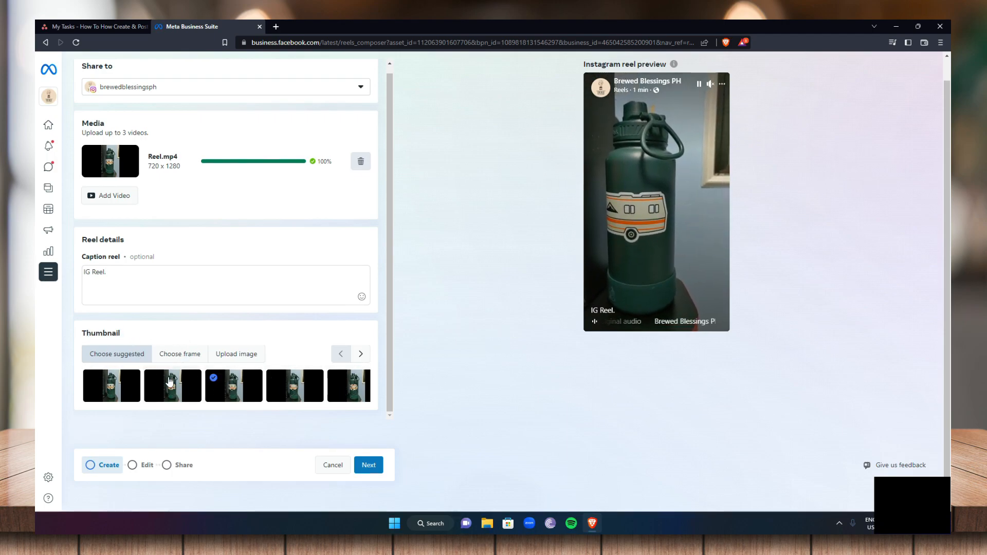
pyautogui.click(134, 379)
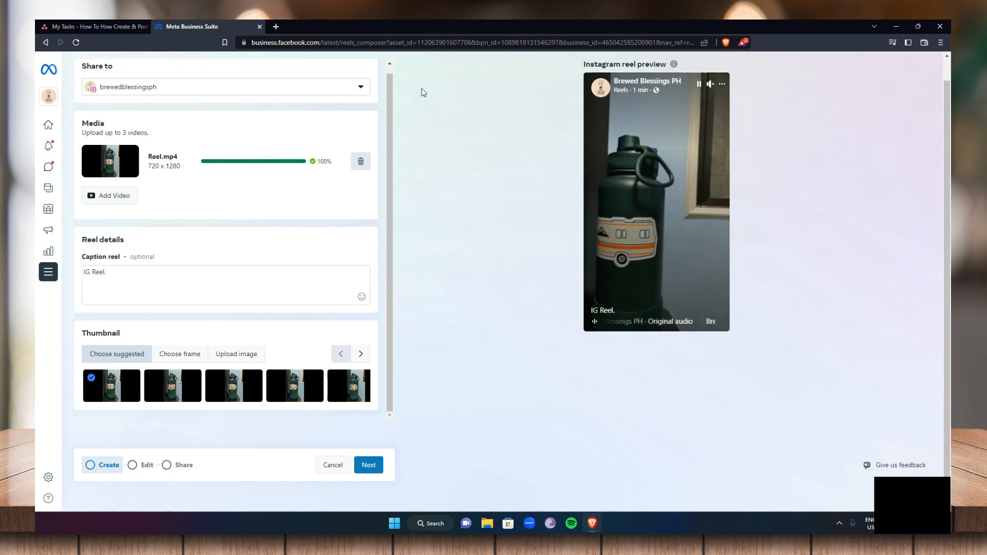
# Step: Advance to the reel's Edit stage and add the suggested track Oceanlight Meditation as its audio
pyautogui.click(136, 468)
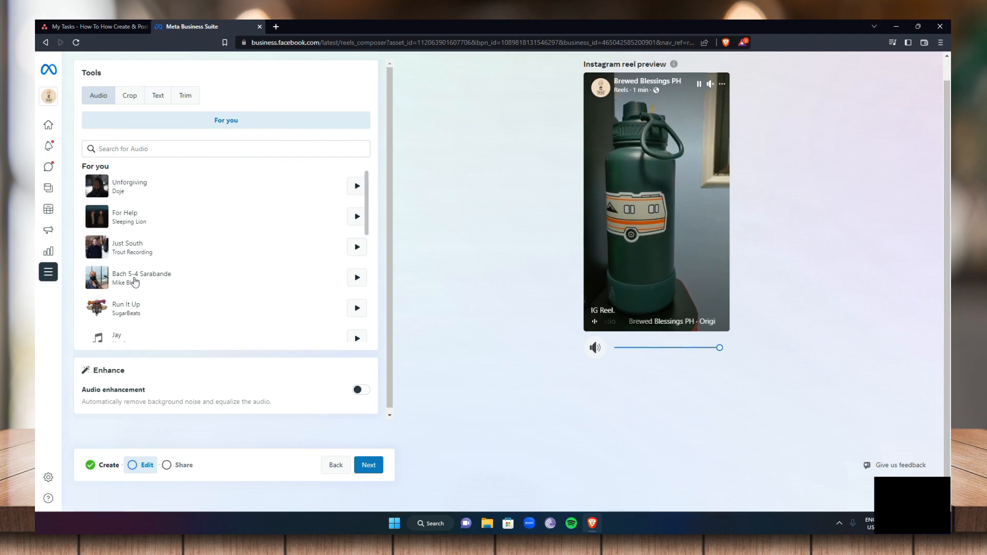
pyautogui.scroll(-3, 135, 284)
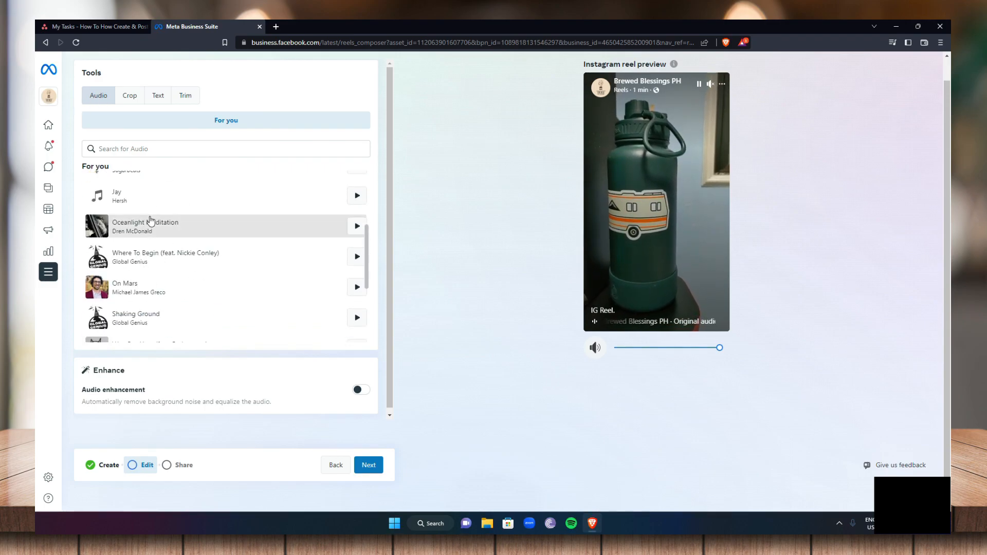
pyautogui.click(158, 232)
# Step: Lower the original sound to zero and the added track to about a third, unmuting the preview only while adjusting
pyautogui.moveTo(720, 376); pyautogui.dragTo(704, 381)
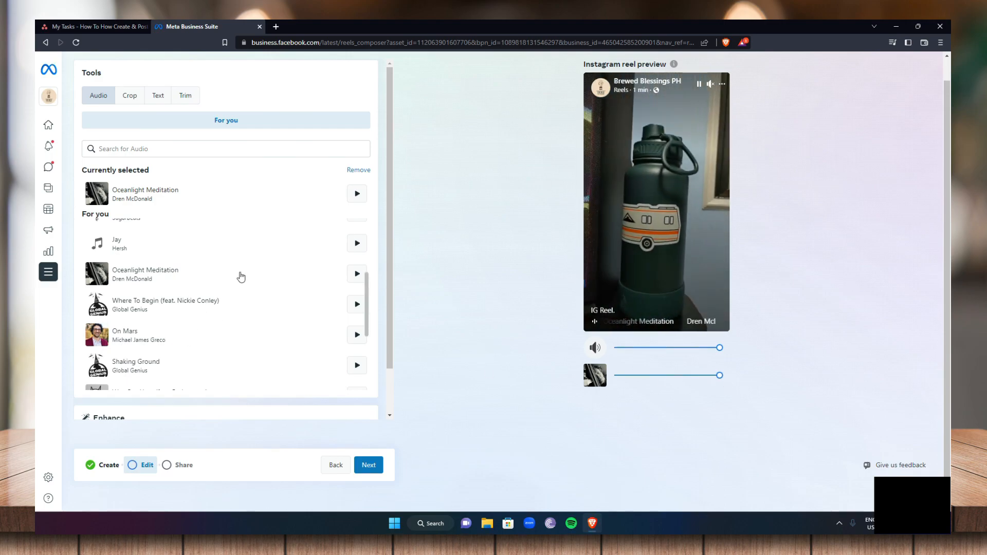
pyautogui.scroll(2, 242, 280)
pyautogui.click(711, 85)
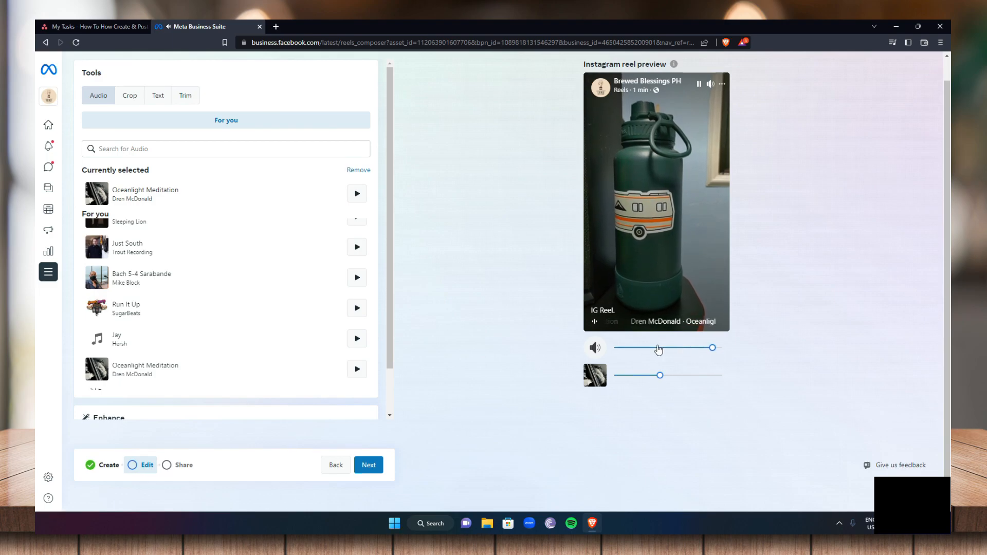
pyautogui.click(711, 85)
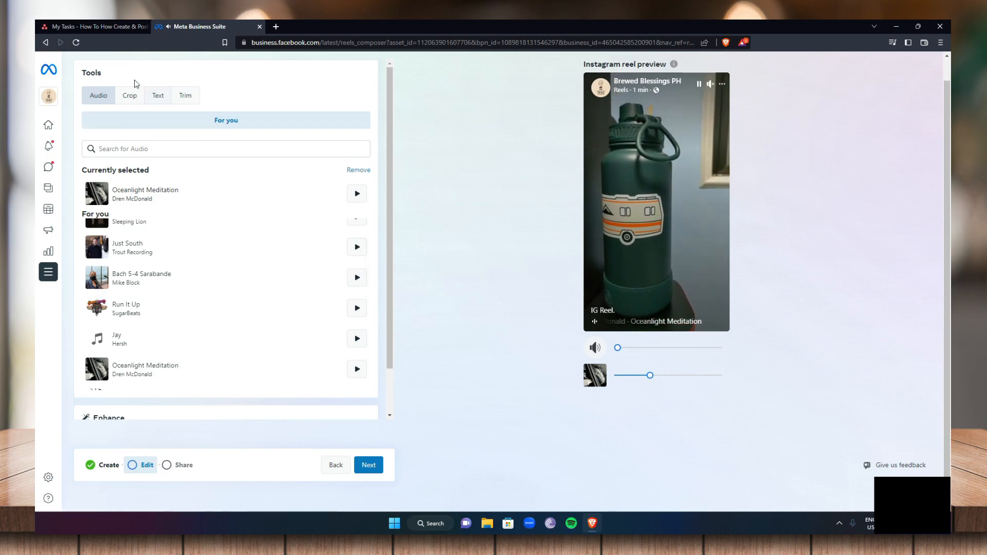
# Step: Look over the crop options, then add the overlay text "IG REEL" and place it over the bottle in the middle of the video
pyautogui.click(129, 95)
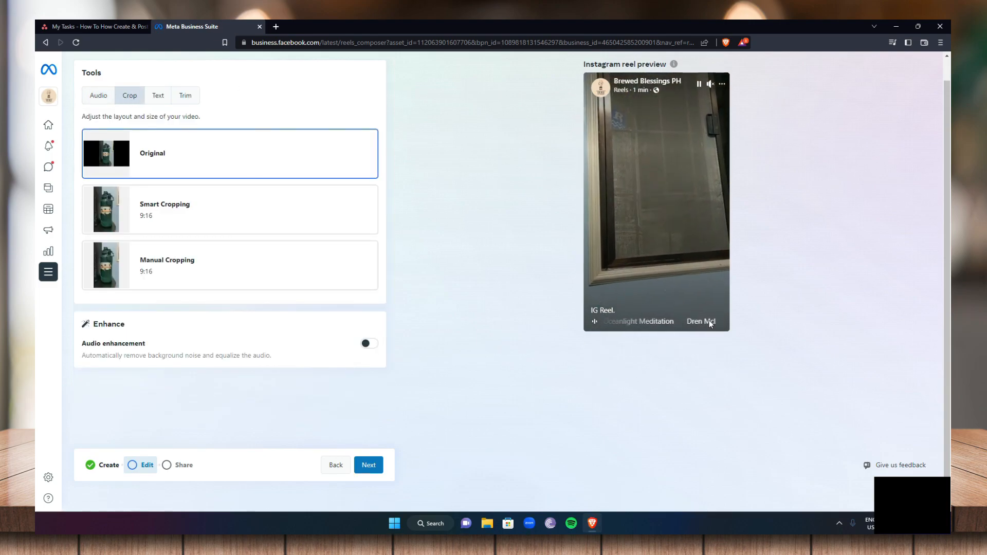
pyautogui.click(158, 101)
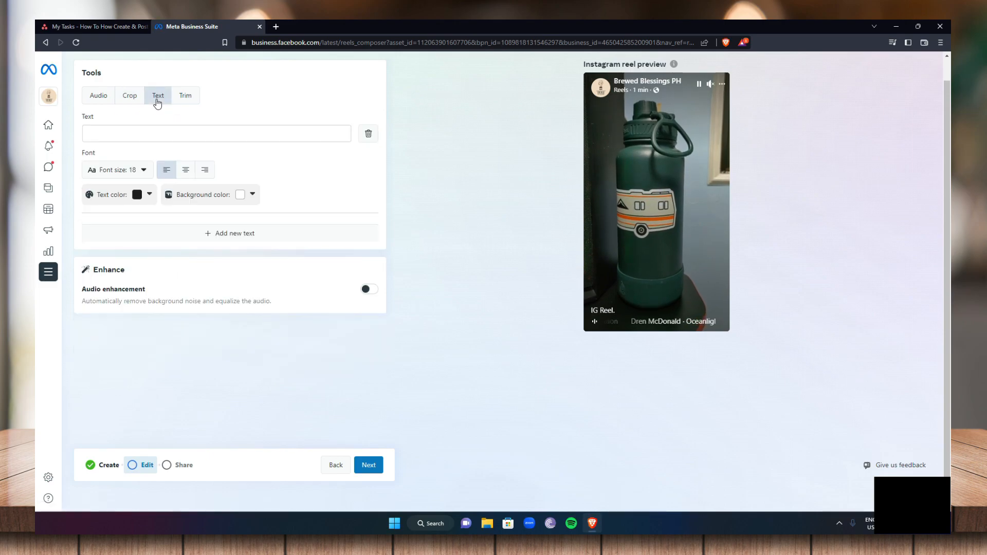
pyautogui.click(144, 137)
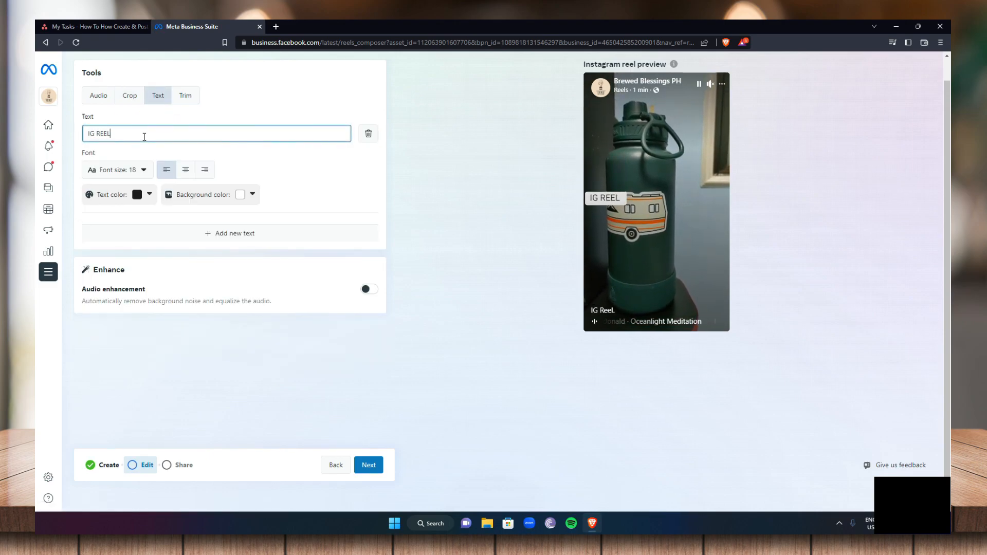
pyautogui.moveTo(607, 202); pyautogui.dragTo(658, 194)
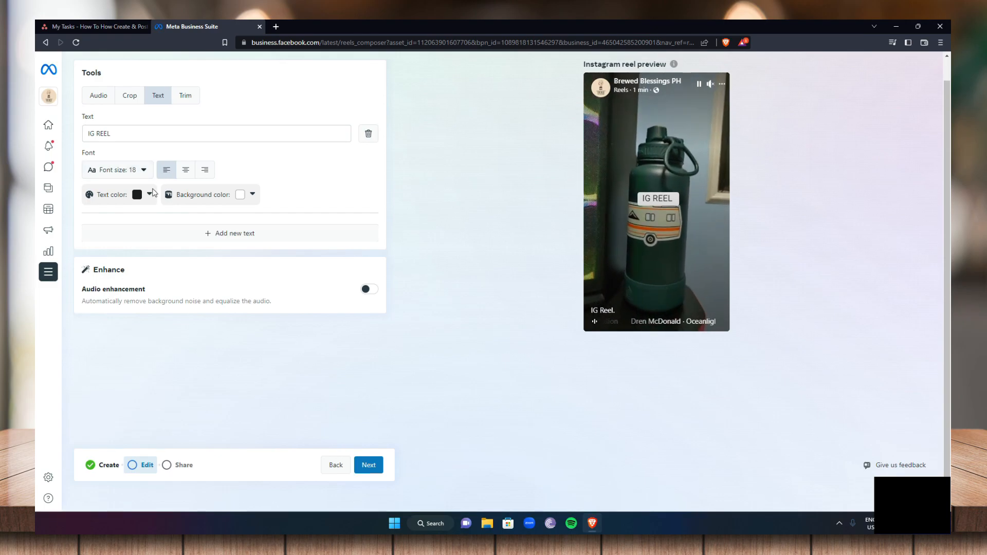
# Step: Set the overlay text's font size to 24 and its color to green, after trying white
pyautogui.click(143, 172)
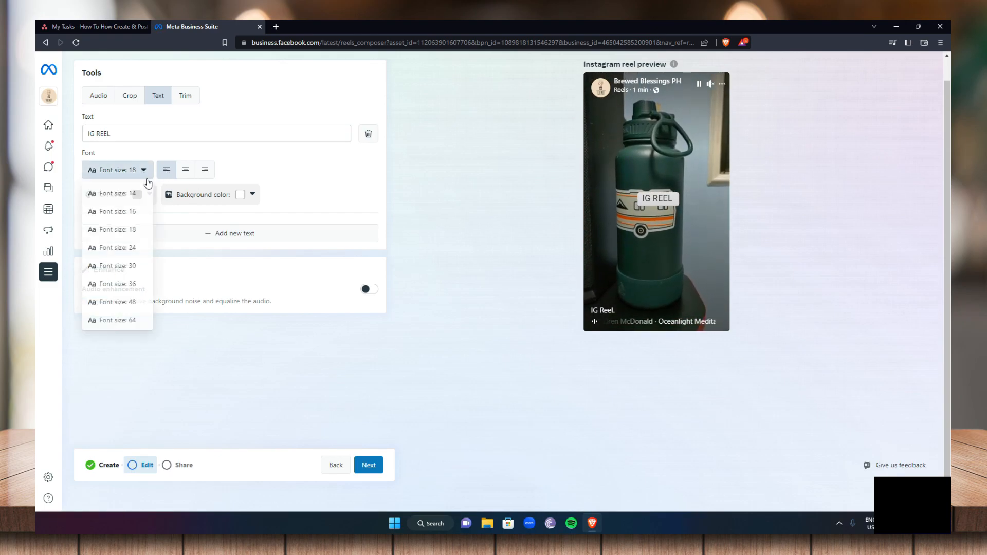
pyautogui.click(127, 248)
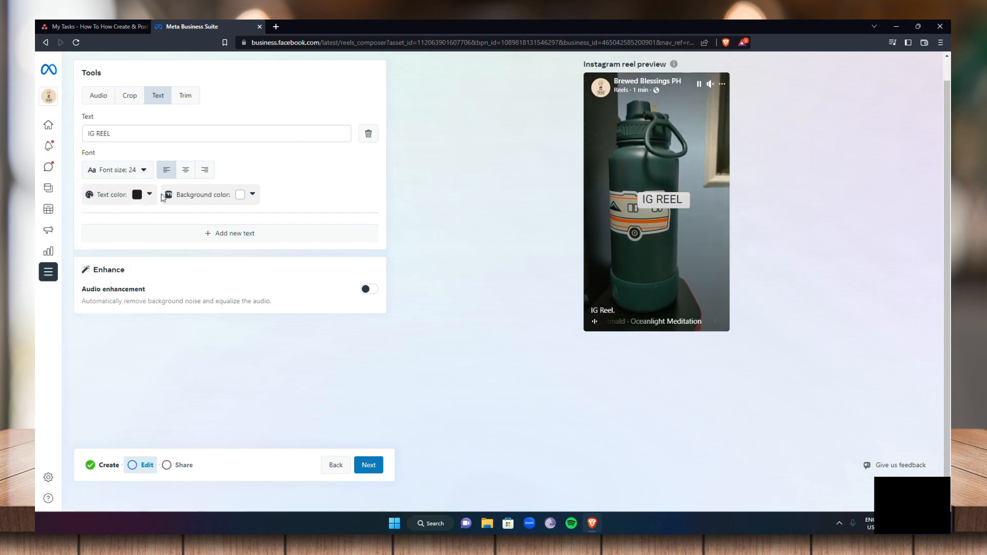
pyautogui.click(149, 194)
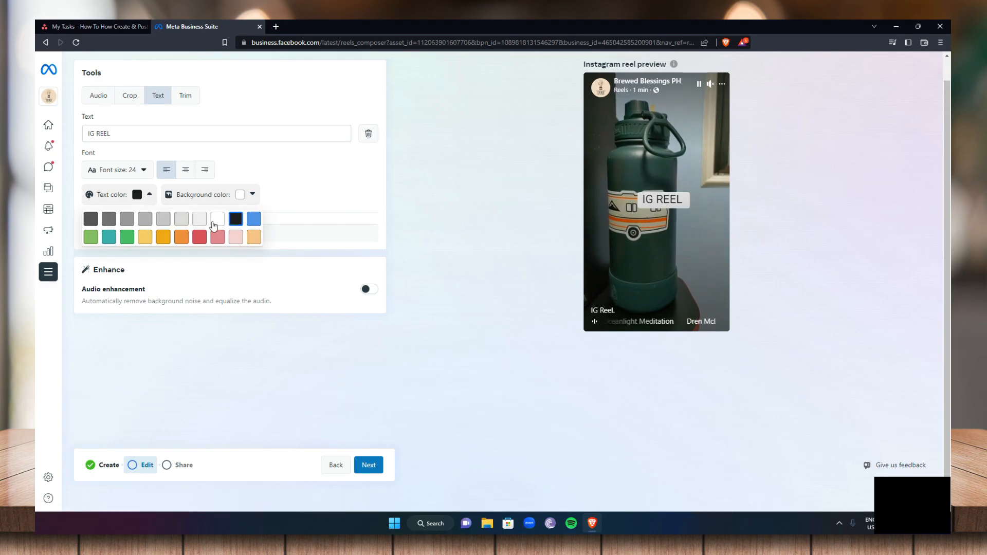
pyautogui.click(216, 221)
pyautogui.click(149, 195)
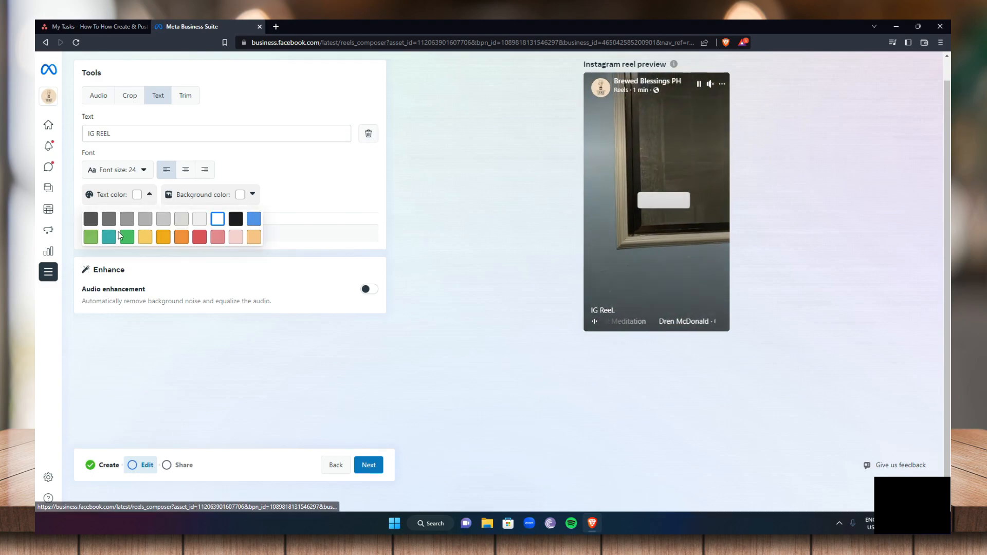
pyautogui.click(122, 235)
# Step: Give the overlay text a black background and move it down to the lower part of the bottle
pyautogui.click(252, 196)
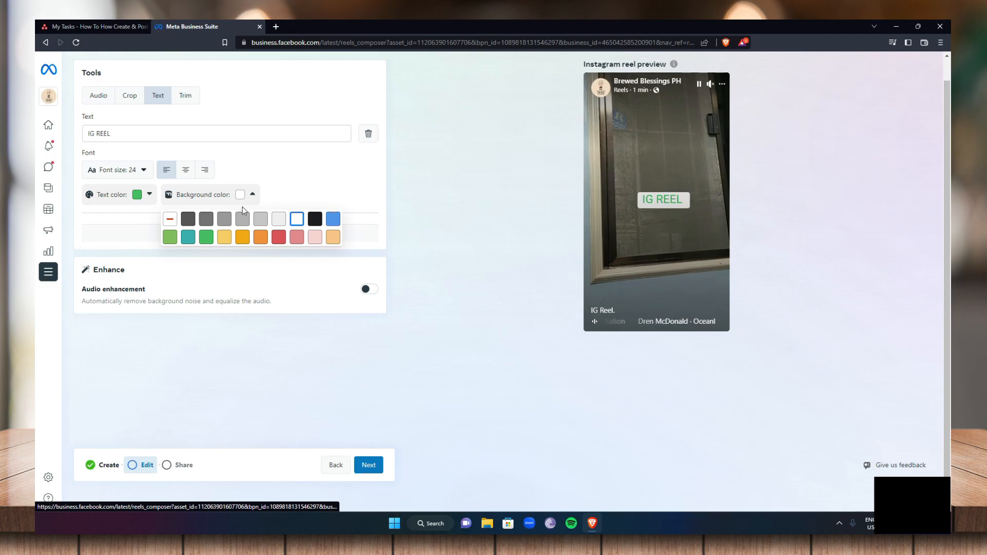
pyautogui.click(319, 225)
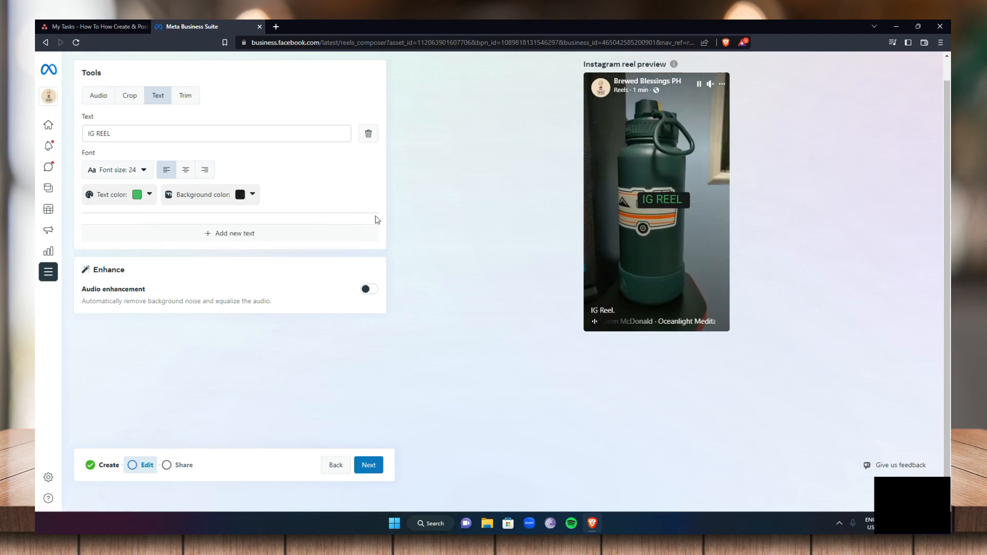
pyautogui.moveTo(647, 274); pyautogui.dragTo(646, 270)
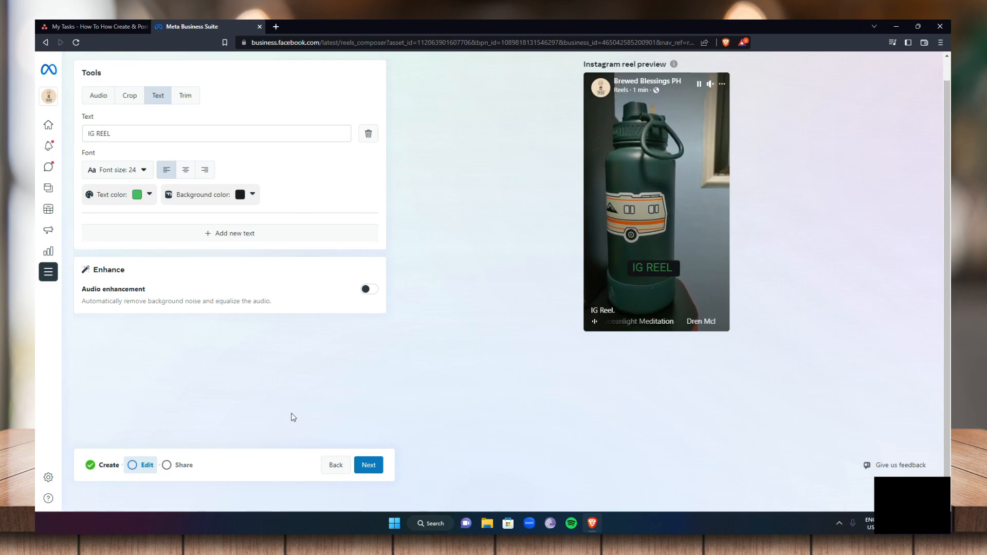
# Step: Advance to the Share stage and publish the reel immediately, keeping the Share now scheduling option
pyautogui.click(366, 465)
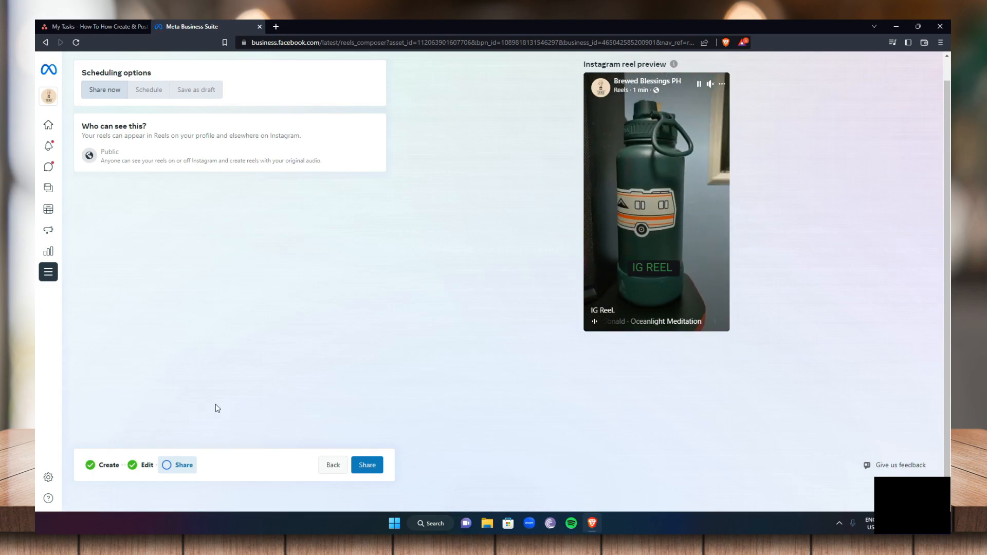
pyautogui.click(367, 465)
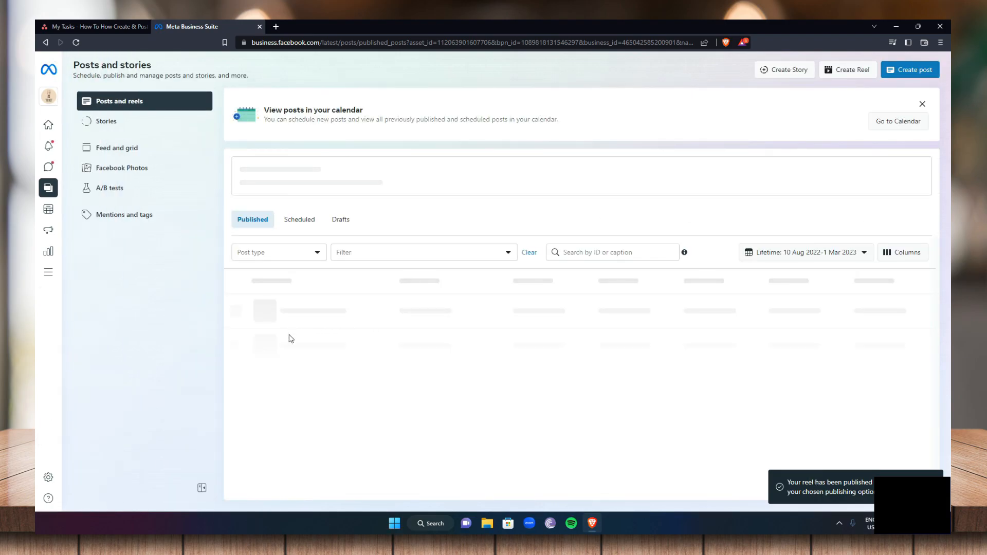
# Step: Look through the list of published posts and reels, and minimize the browser window
pyautogui.scroll(-1, 566, 316)
pyautogui.scroll(-6, 512, 330)
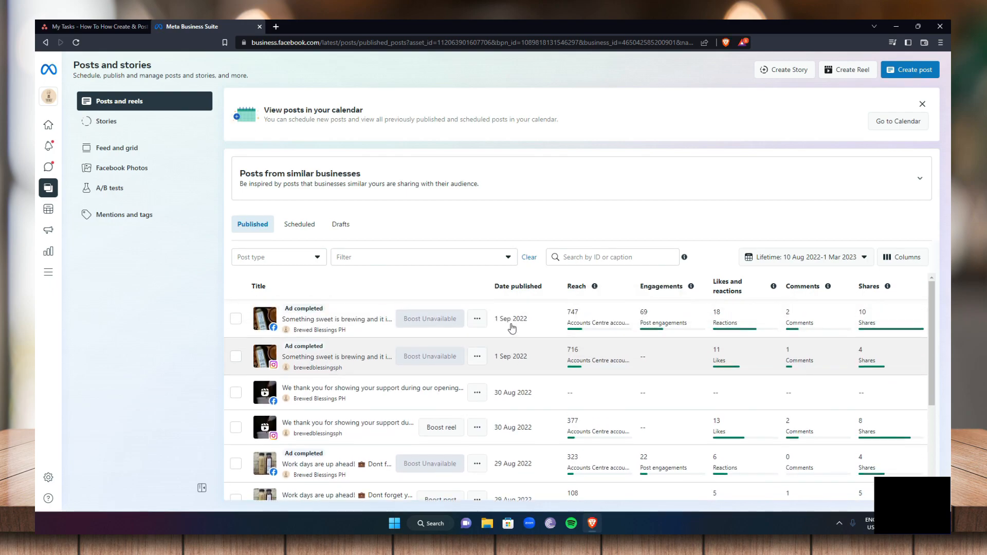
pyautogui.scroll(7, 463, 339)
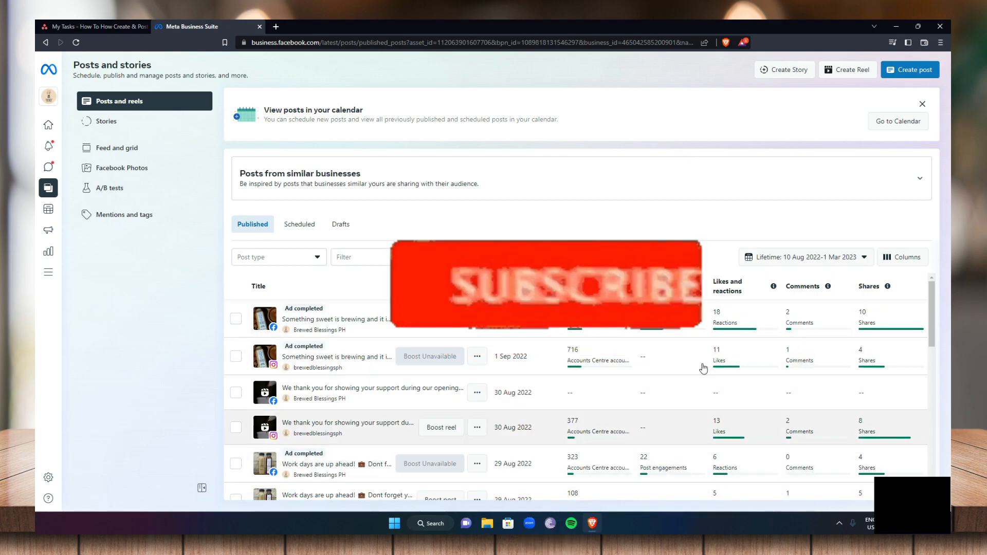
pyautogui.click(900, 23)
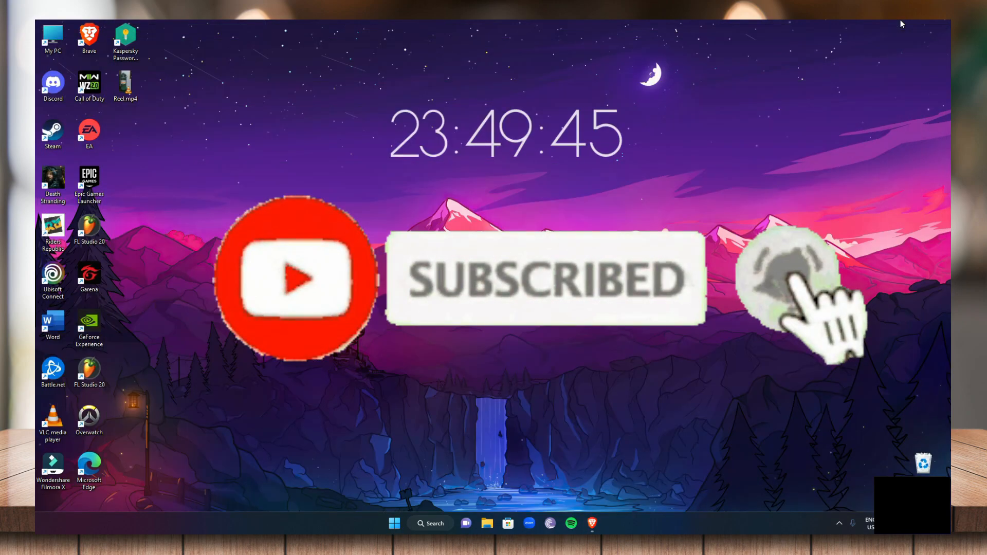